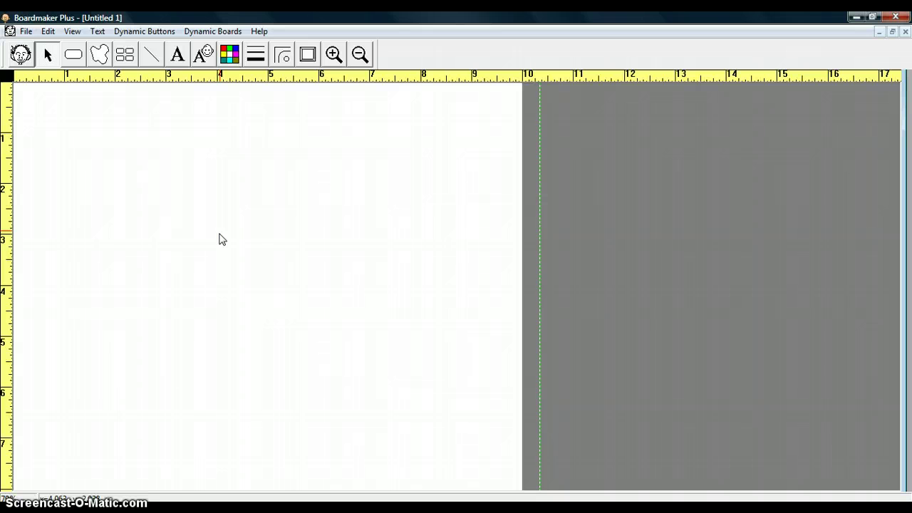
Draw a roughly 2 x 2 inch button in the top-left corner of Untitled 1.
mouse_move(258, 149)
mouse_down()
mouse_move(401, 197)
mouse_move(10, 163)
mouse_move(57, 184)
mouse_up()
click(74, 55)
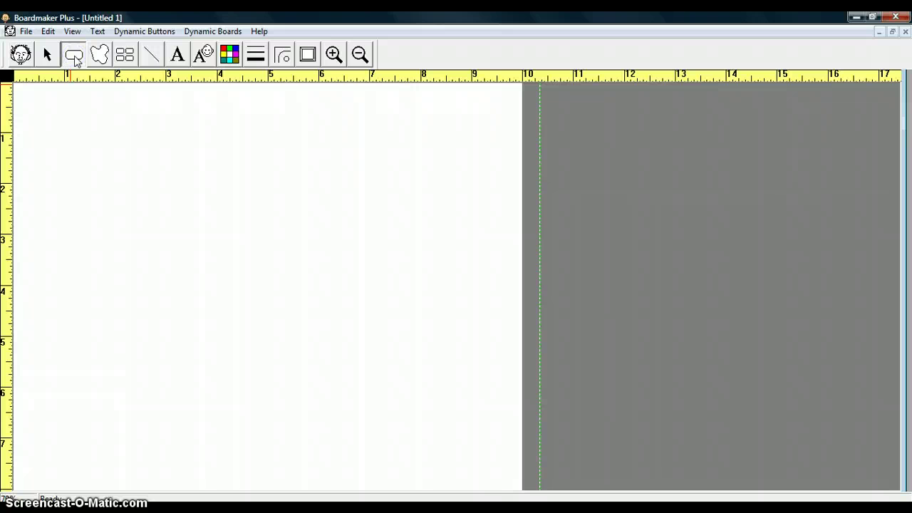
drag(19, 98, 120, 190)
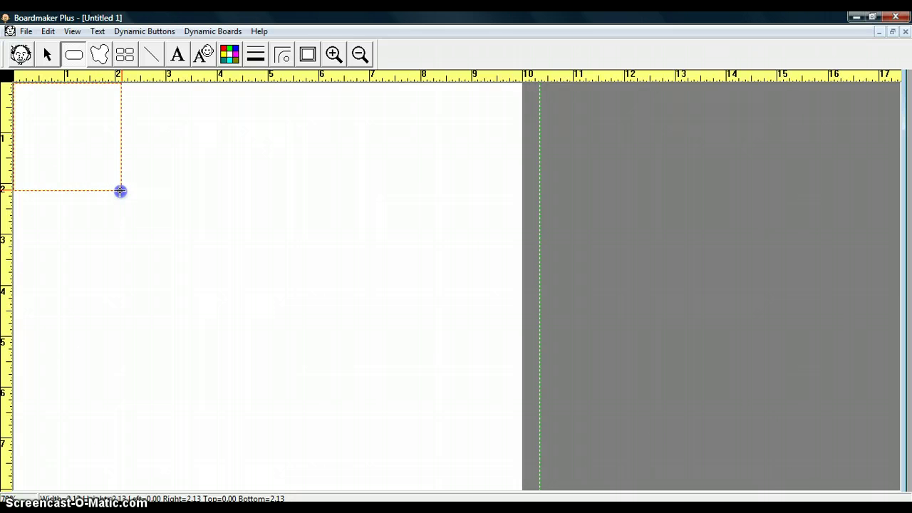
drag(121, 191, 115, 185)
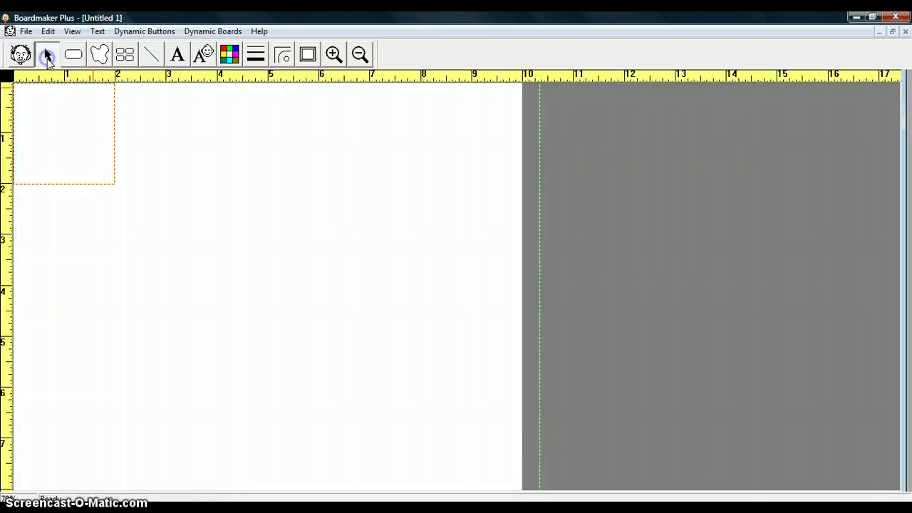
Spray the button into a 4-across, 2-row grid of eight 2-inch buttons with Button Sprayer.
click(152, 137)
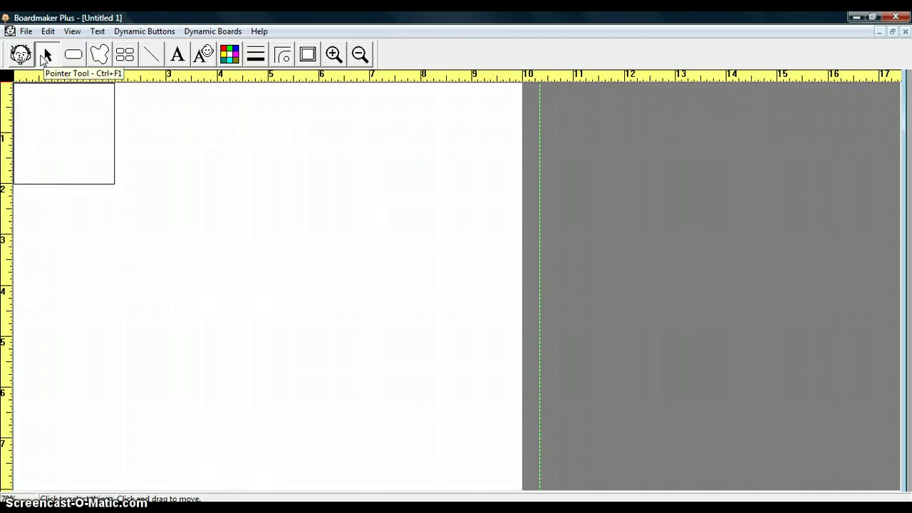
click(125, 56)
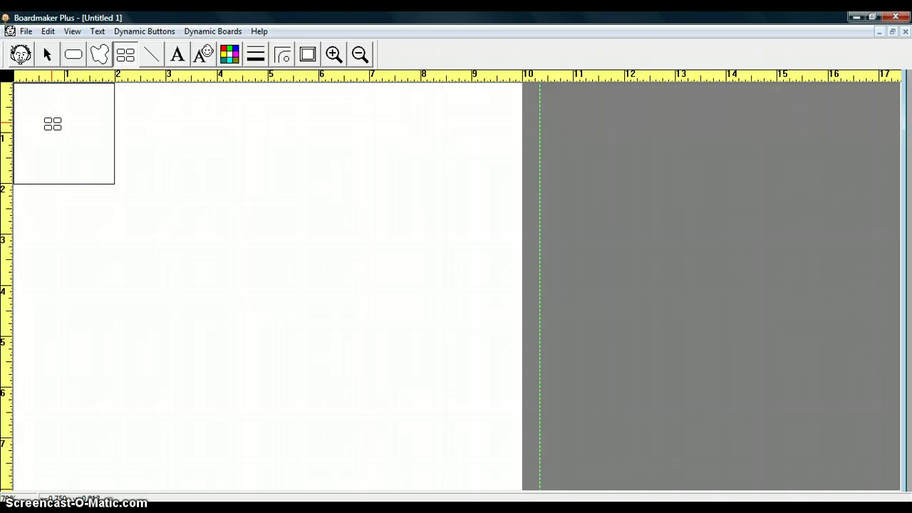
drag(53, 124, 356, 285)
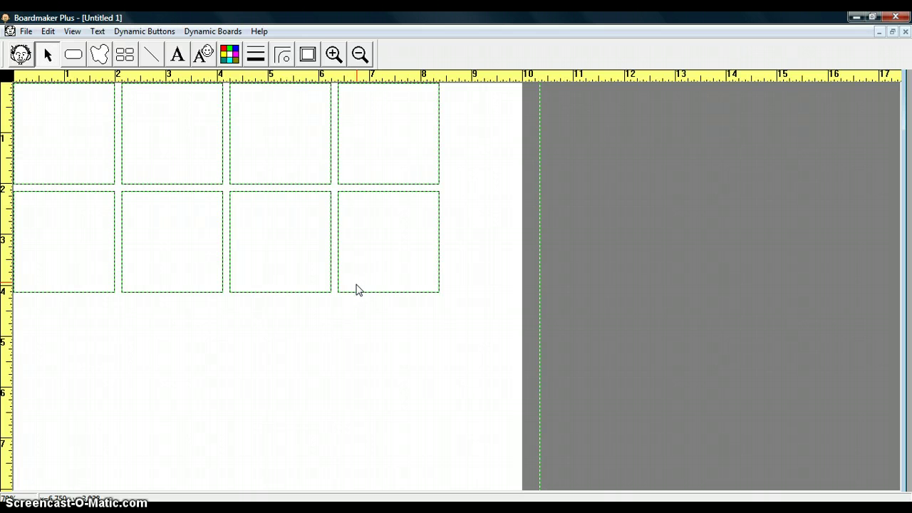
click(352, 288)
click(281, 311)
click(49, 57)
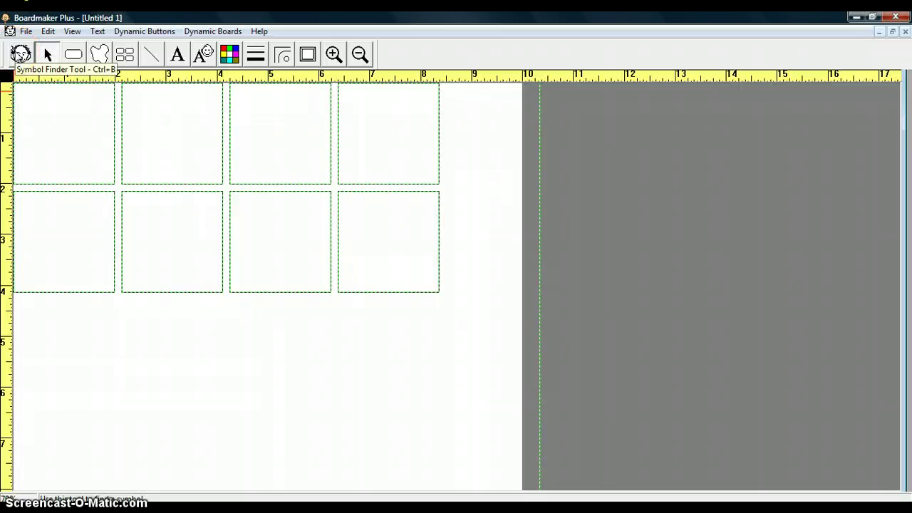
Open the Symbol Finder and search for 'I want'.
click(20, 54)
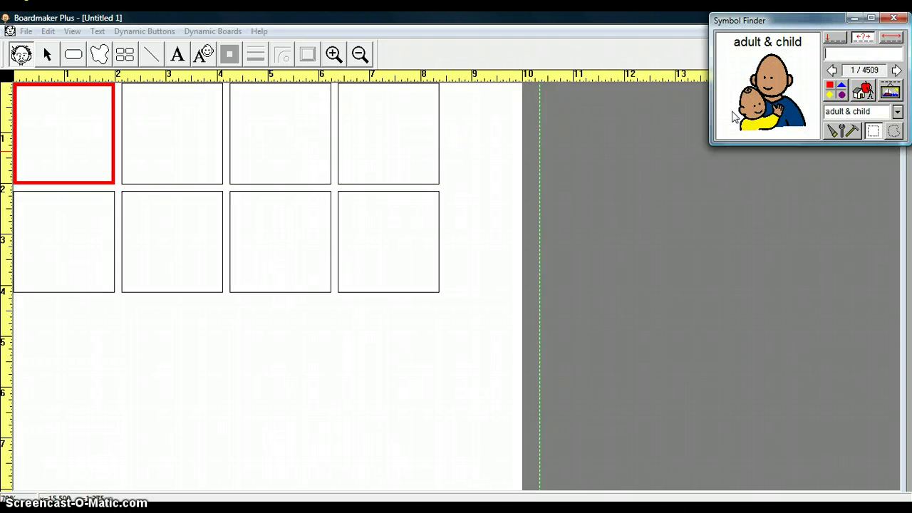
click(734, 118)
text(I want)
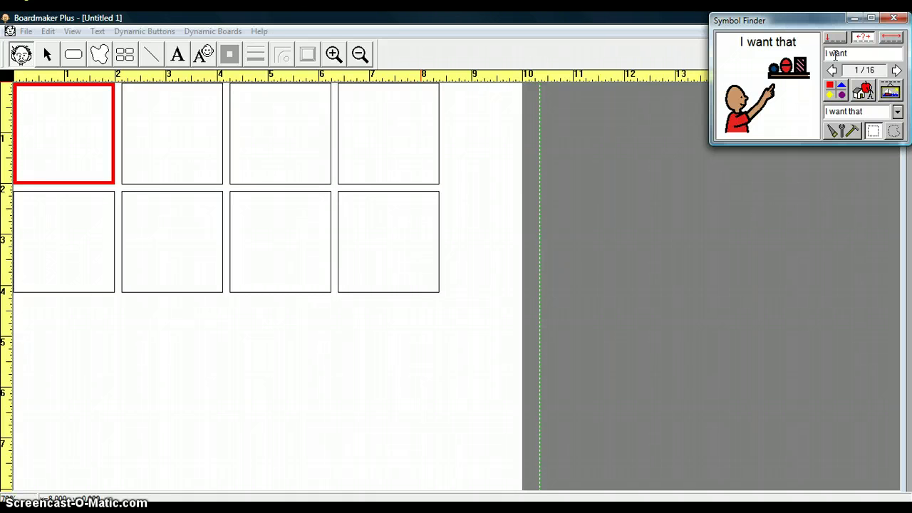
Browse the 16 'I want' results to reach the waving-child symbol at 2/16.
click(897, 70)
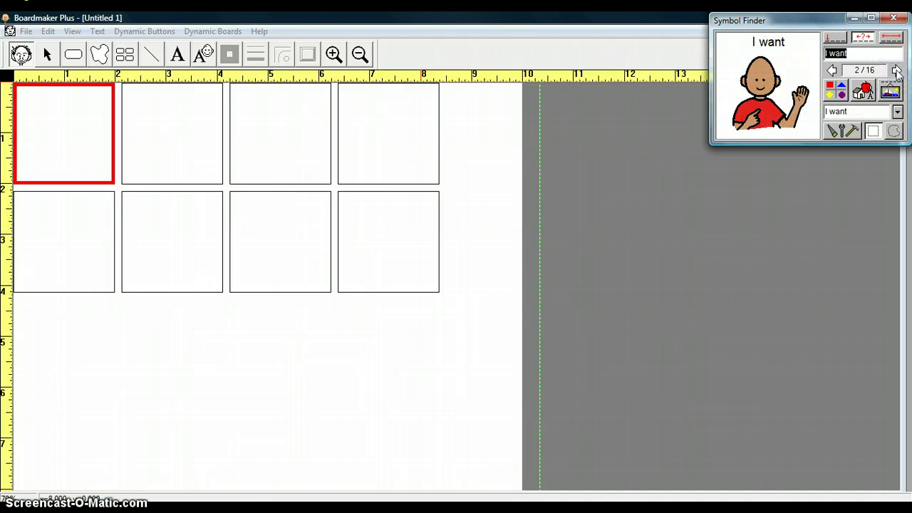
click(896, 70)
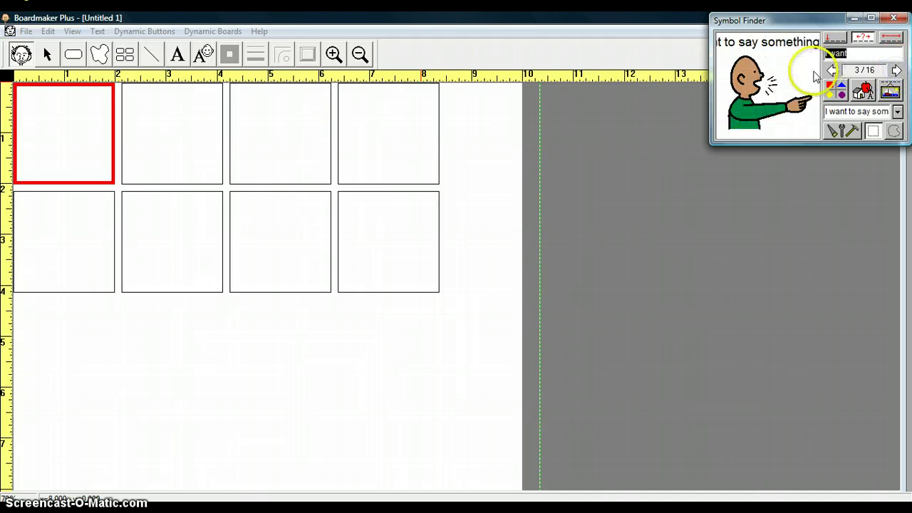
click(897, 70)
click(896, 70)
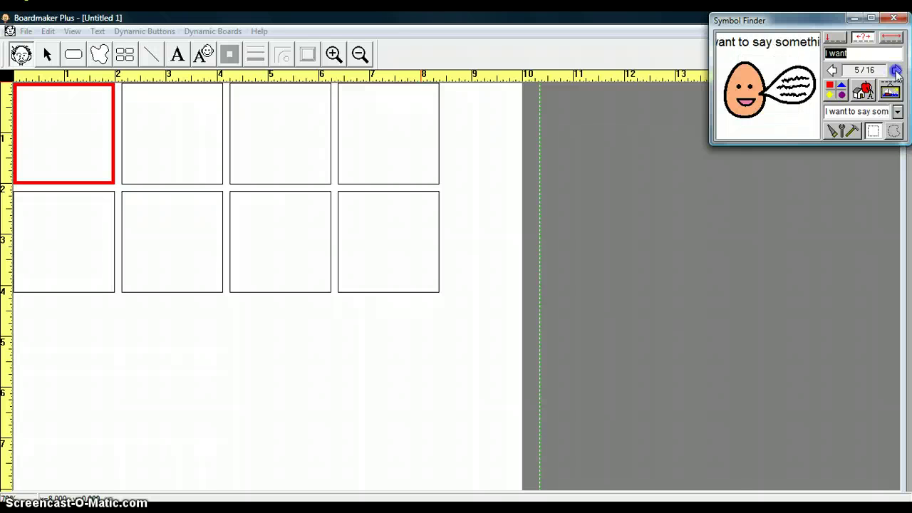
click(896, 70)
click(831, 70)
click(830, 70)
click(832, 71)
click(832, 71)
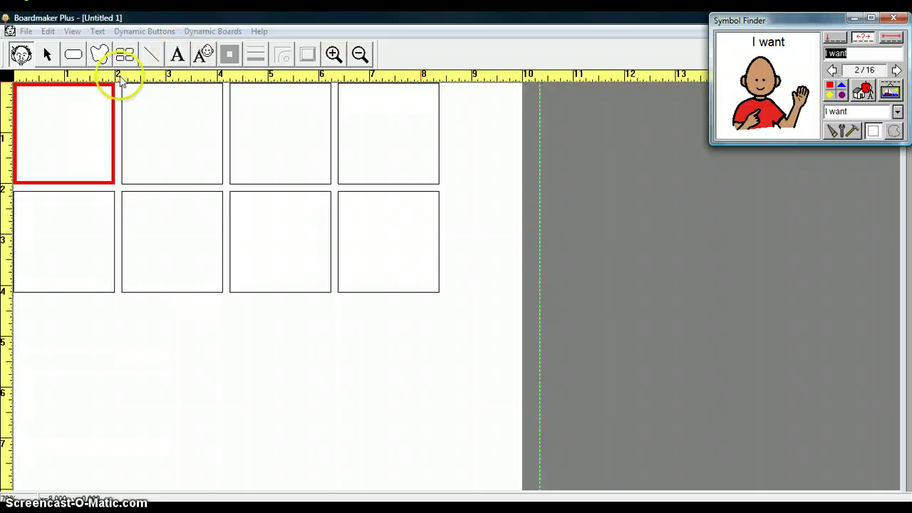
Place the waving-child 'I want' symbol in the first button and search for 'paint'.
click(61, 138)
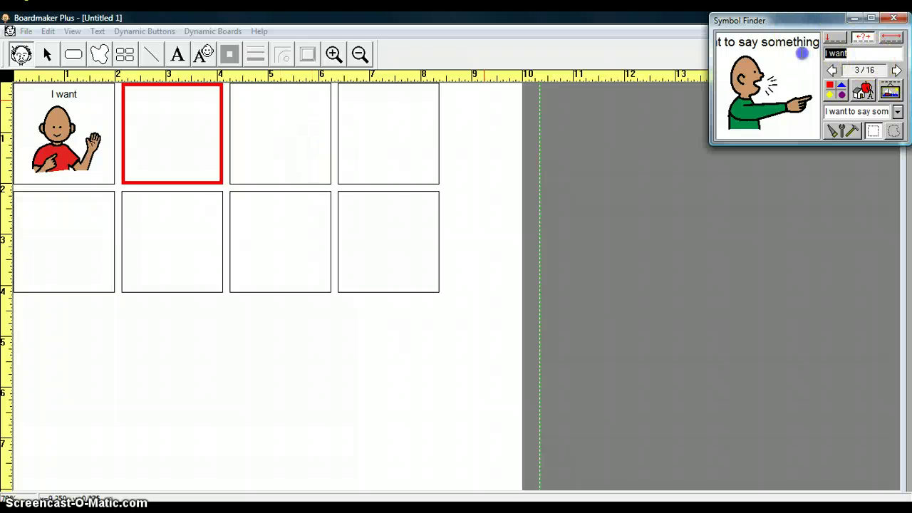
click(802, 55)
text(paint)
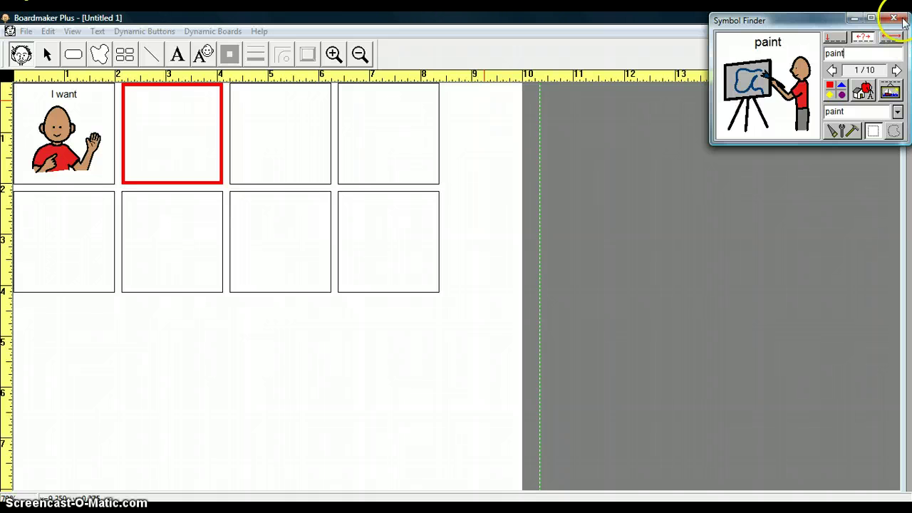
Step through the 10 'paint' results to the easel symbol and pick it up.
click(896, 73)
click(896, 71)
click(895, 70)
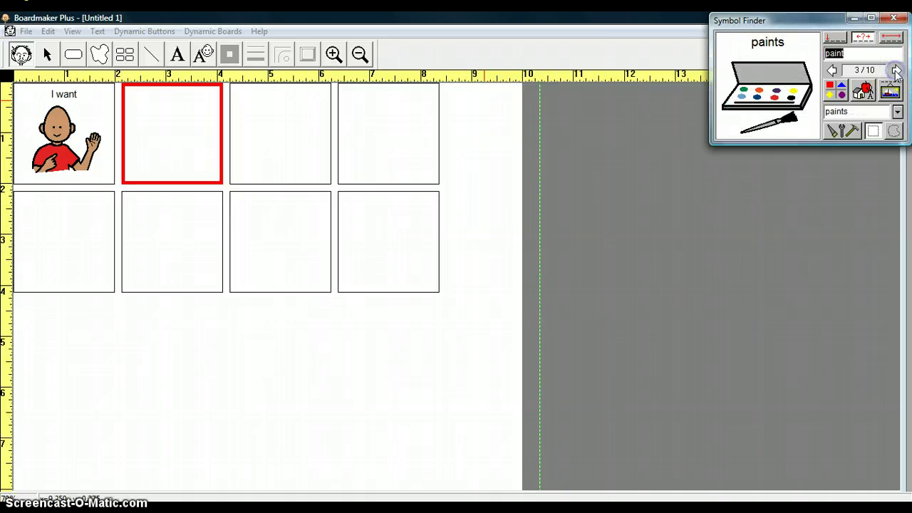
click(896, 70)
click(896, 71)
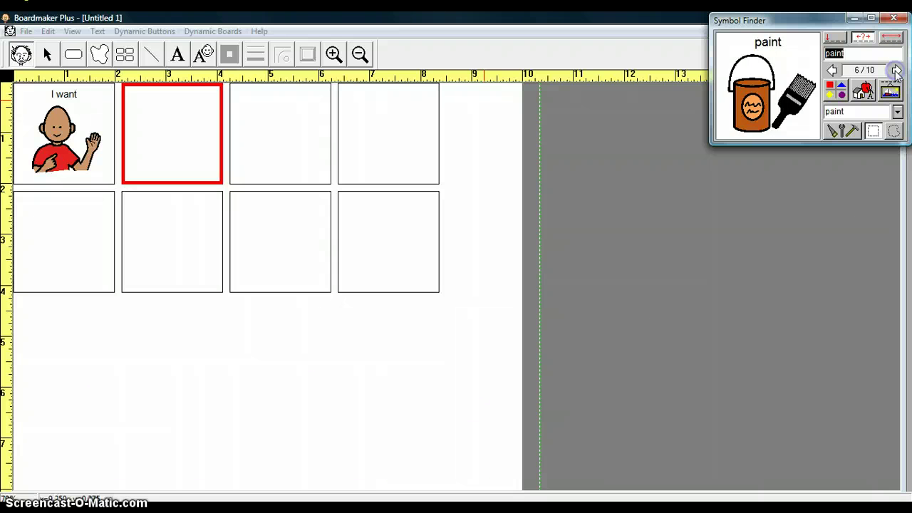
click(896, 70)
click(895, 71)
click(895, 71)
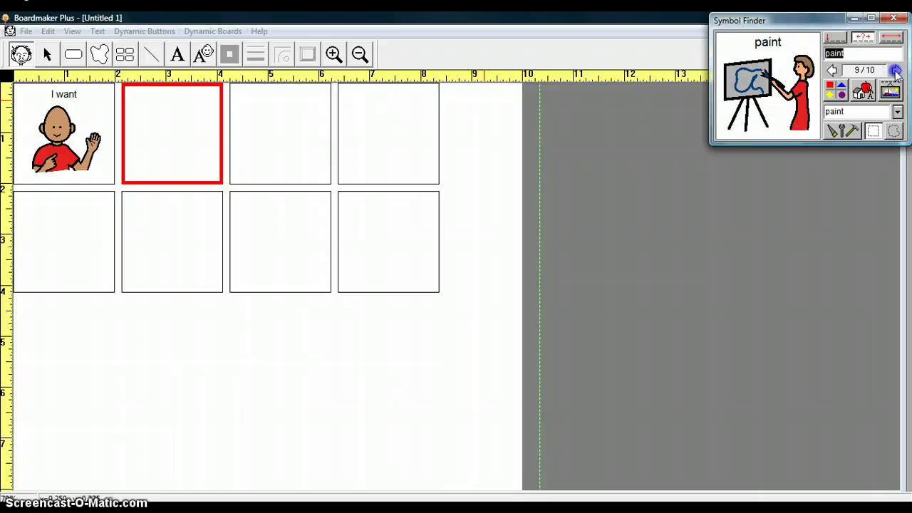
click(895, 70)
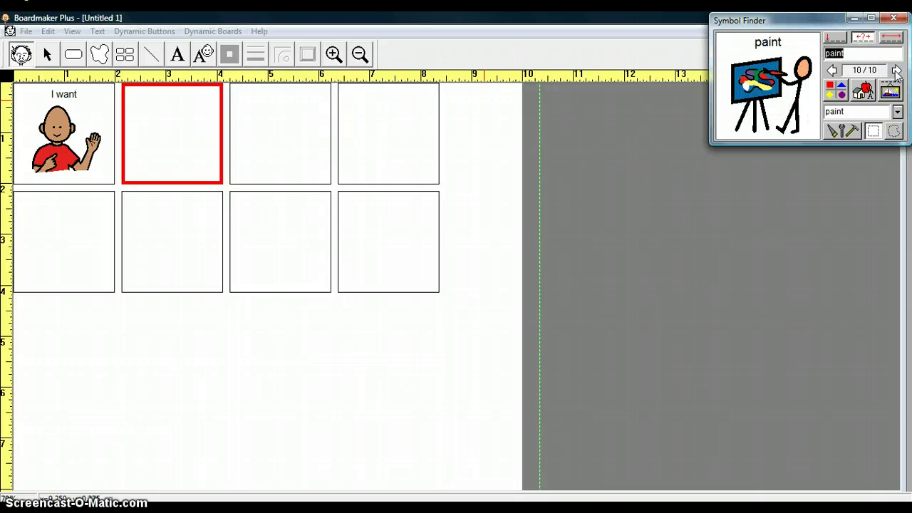
click(891, 53)
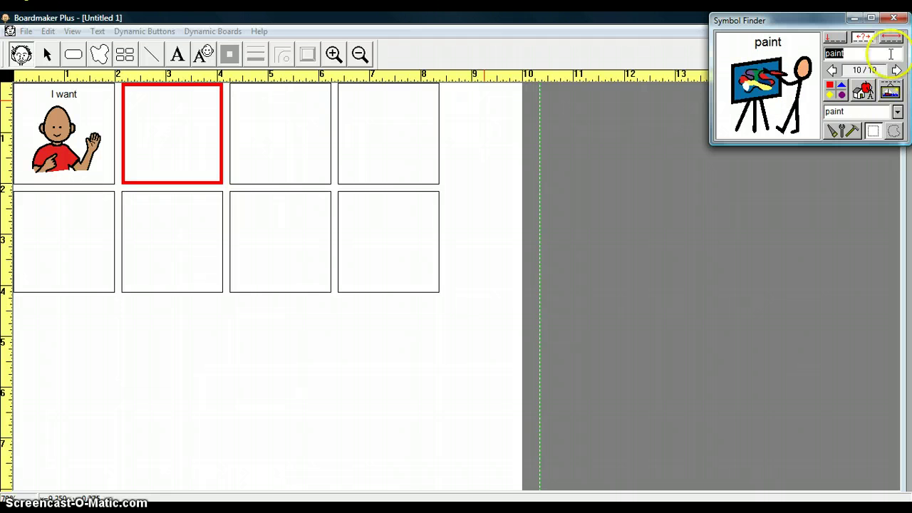
key(Return)
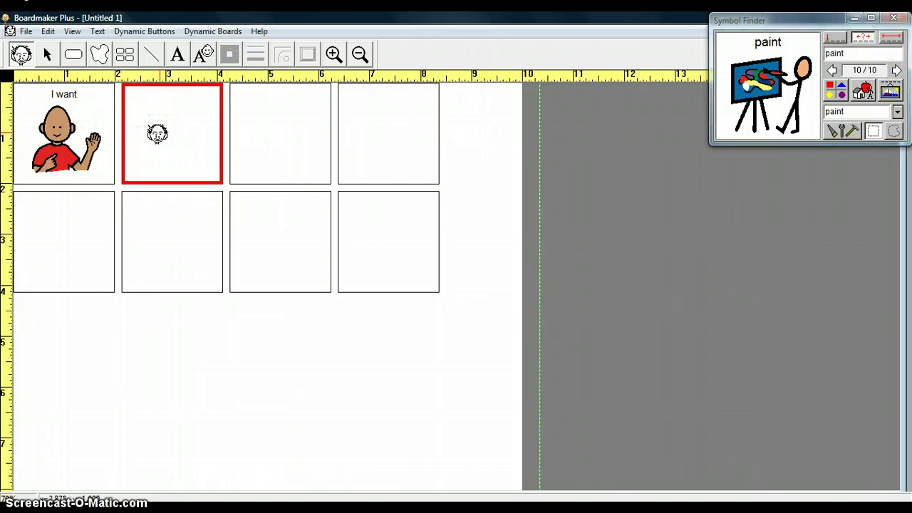
Place the easel 'paint' symbol in the second button and find the hand-drawing 'draw' symbol.
click(157, 134)
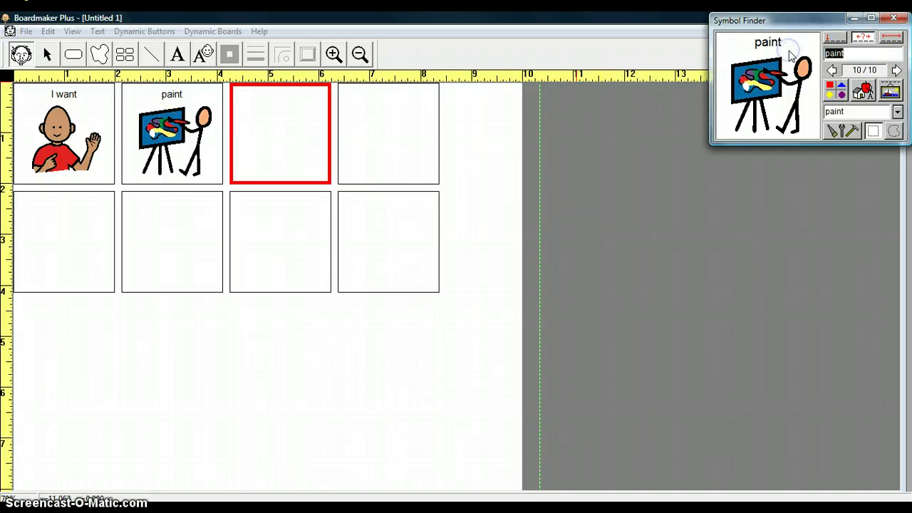
text(draw)
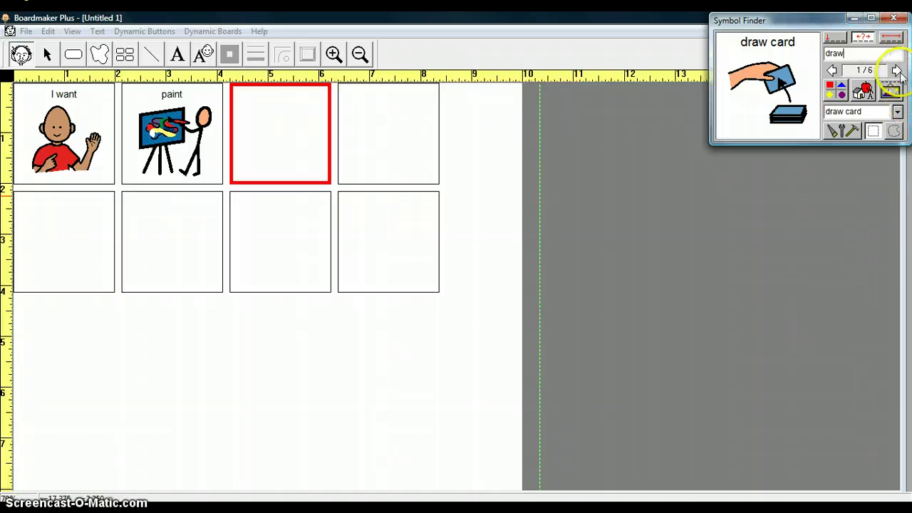
click(896, 70)
click(897, 70)
click(896, 71)
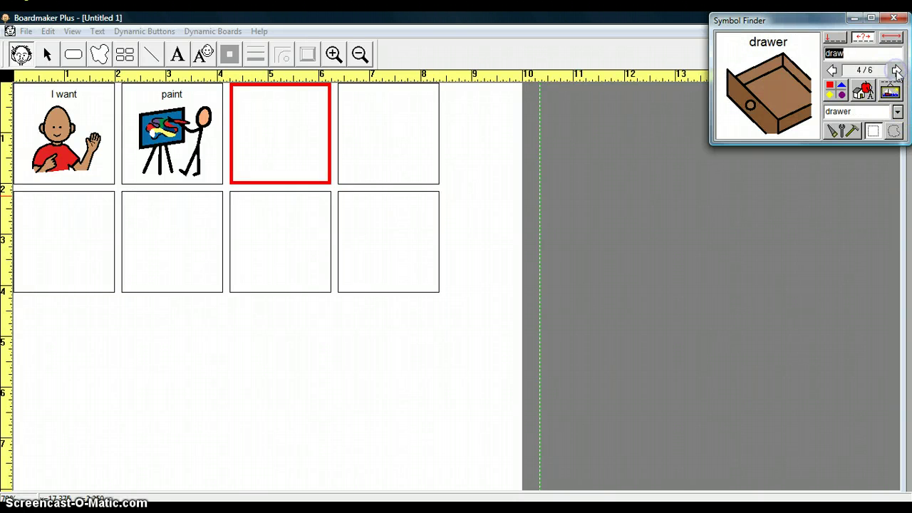
click(896, 70)
click(896, 70)
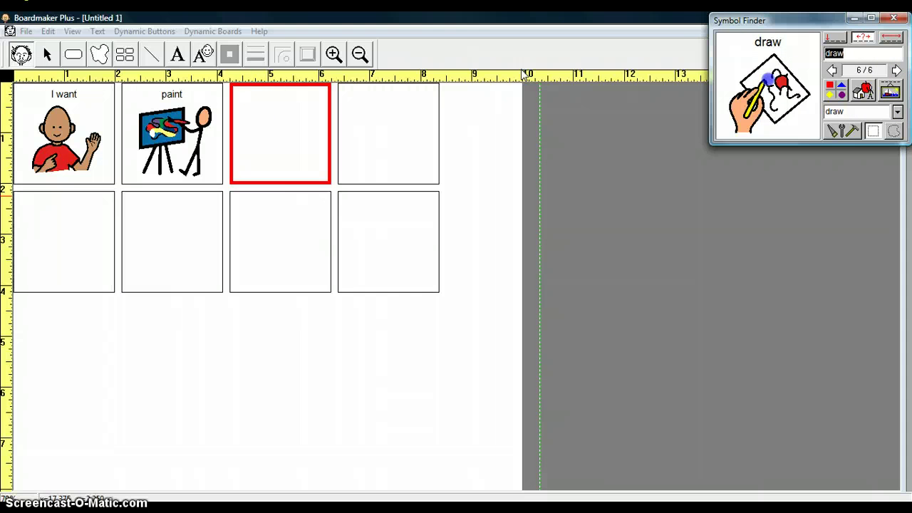
Place 'draw' in the third button and pick up the blue circle symbol.
click(285, 135)
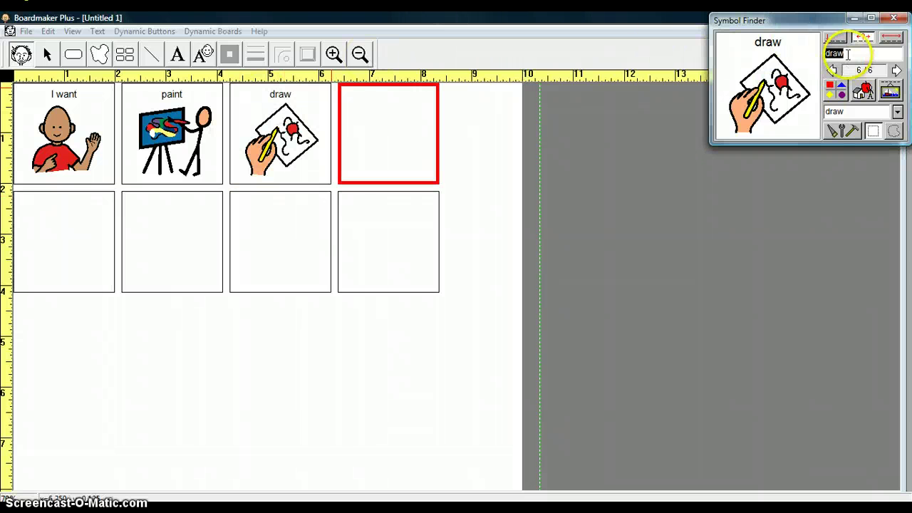
text(blue)
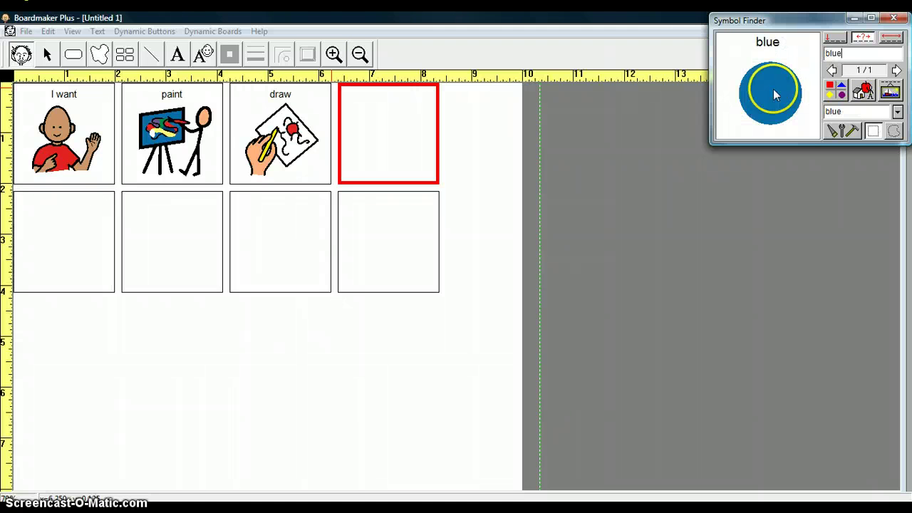
click(752, 75)
Place the blue circle in the fourth button and search for 'red'.
click(353, 143)
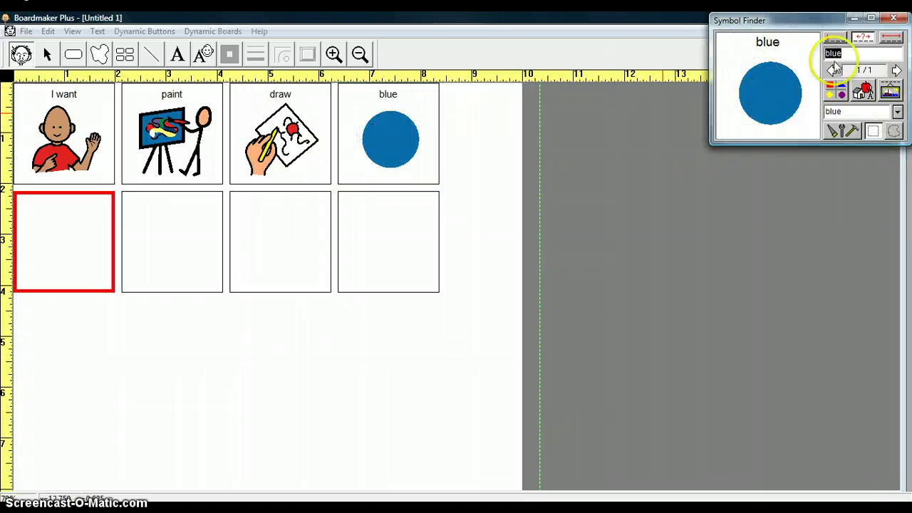
text(red)
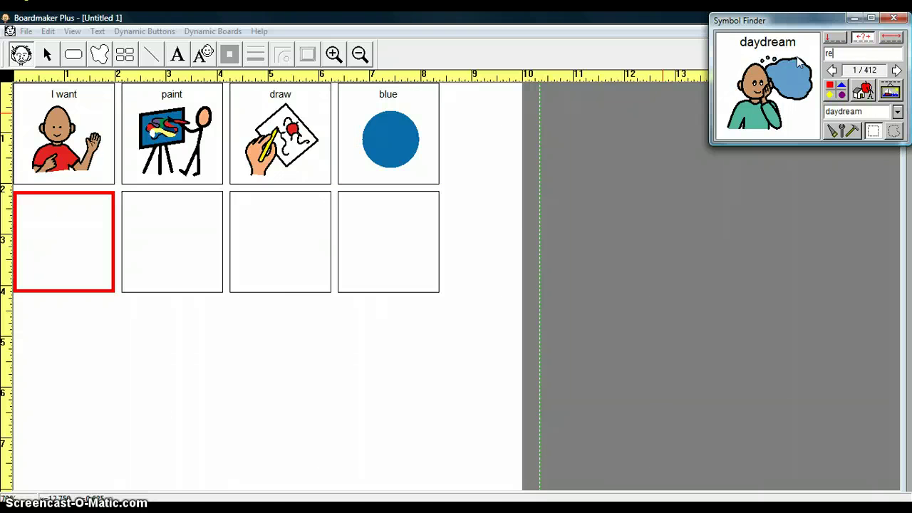
click(896, 71)
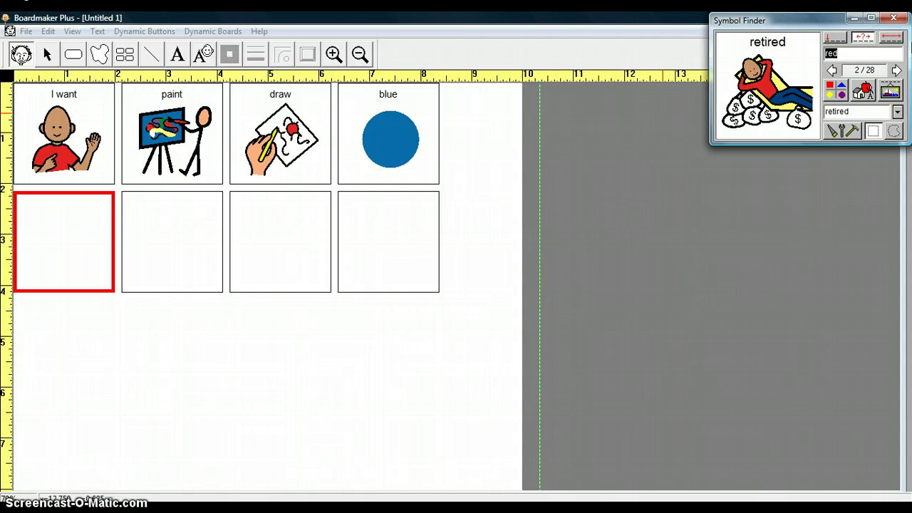
Change the Symbol Finder's word-matching mode so 'red' returns the red circle, and pick it up.
click(835, 40)
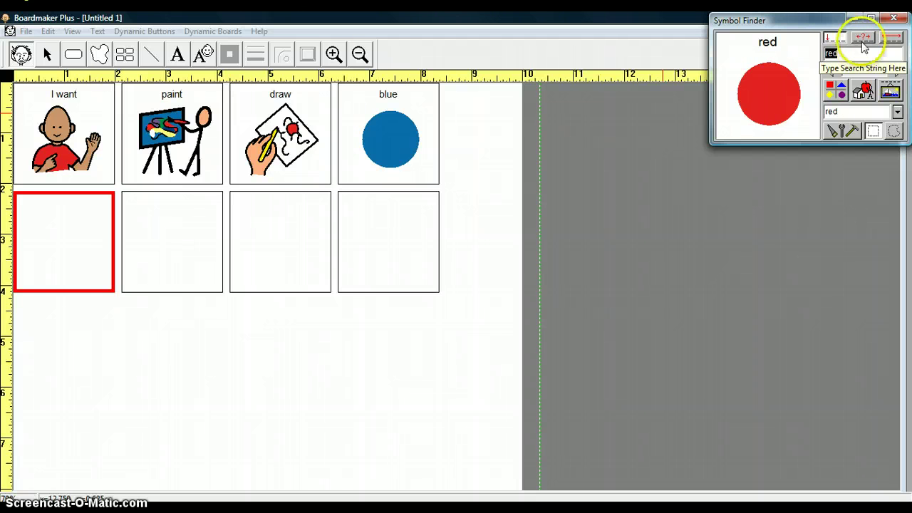
click(864, 40)
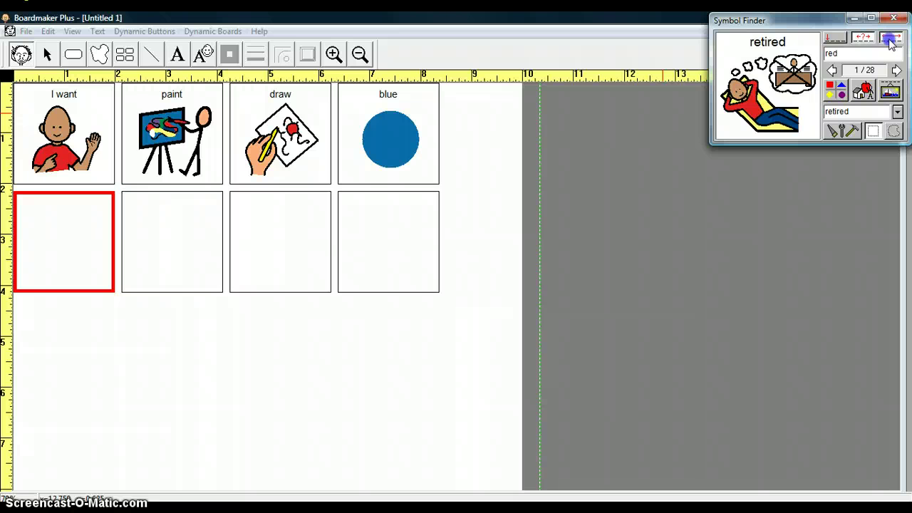
click(890, 39)
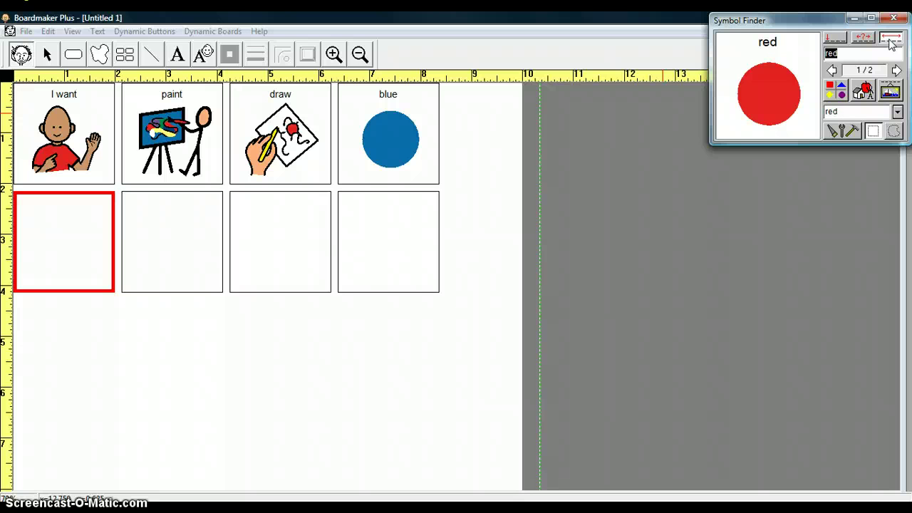
click(777, 86)
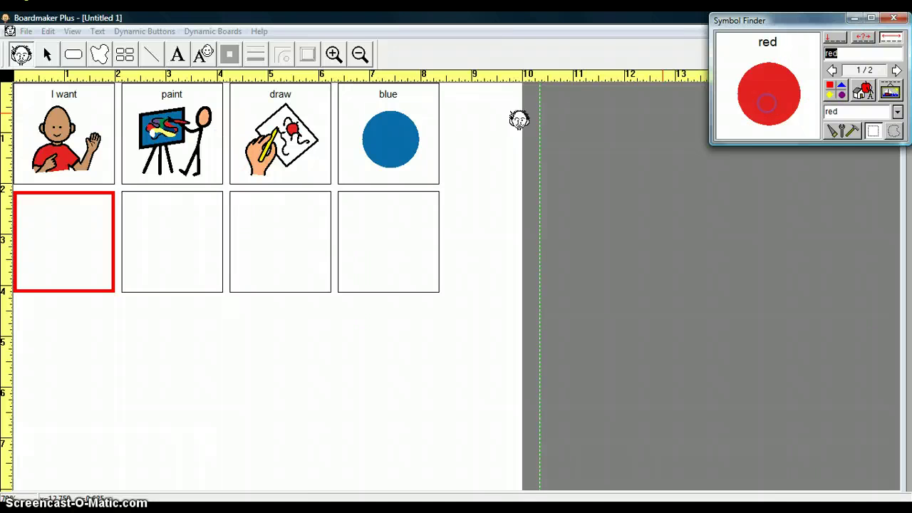
Drop the red circle into the first bottom-row button and 'I need help' into the second.
click(51, 229)
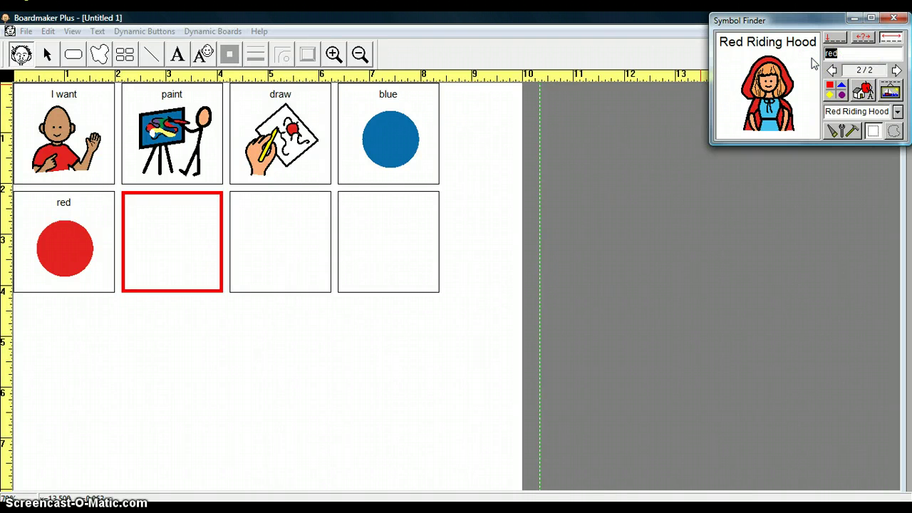
key(BackSpace)
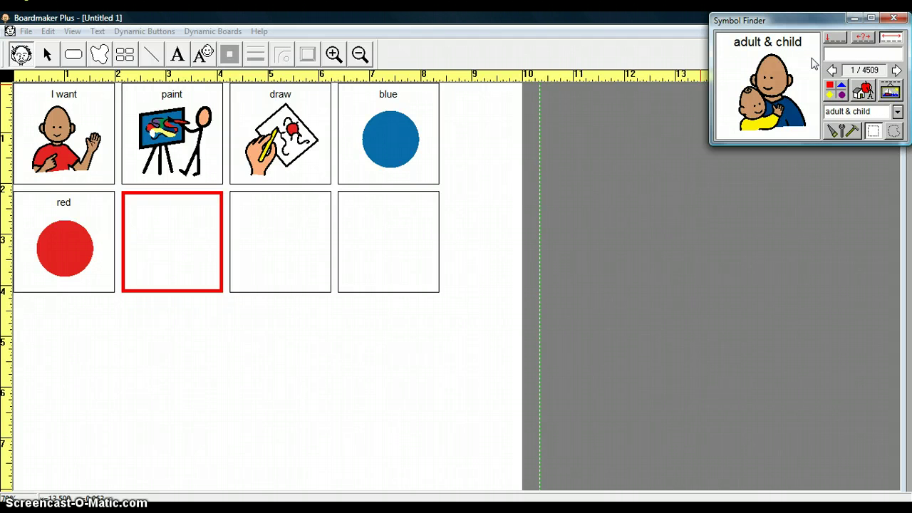
text(I need help)
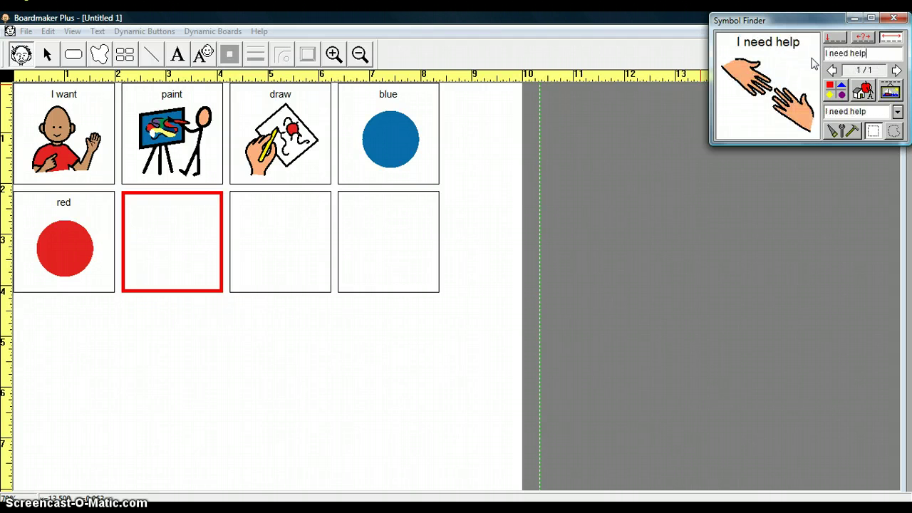
drag(810, 59, 786, 130)
click(135, 278)
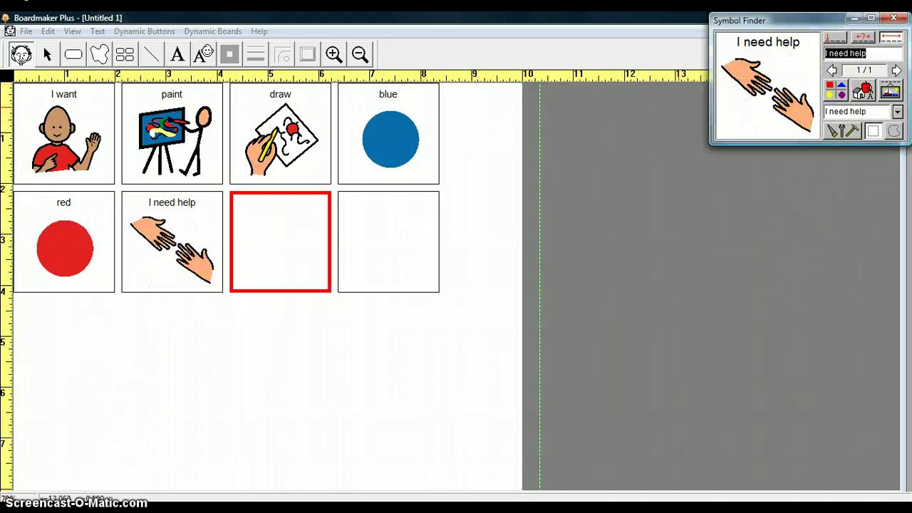
Search 'bathroom', advance to the plain black-and-white toilet, and drag it into the third bottom button.
click(867, 55)
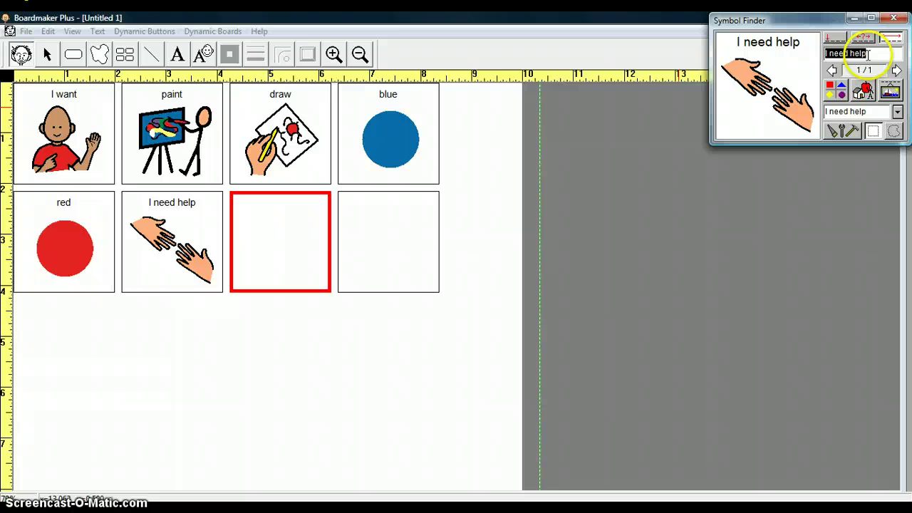
text(bathroom)
click(769, 84)
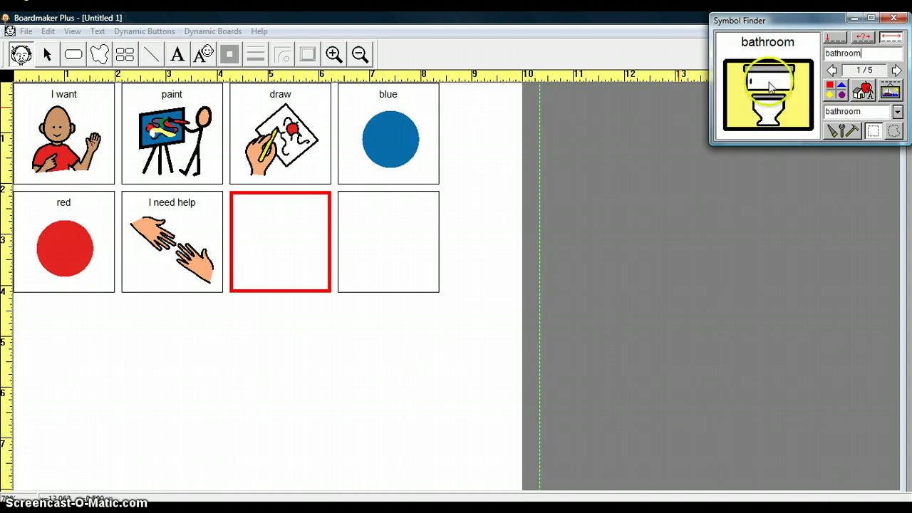
click(896, 69)
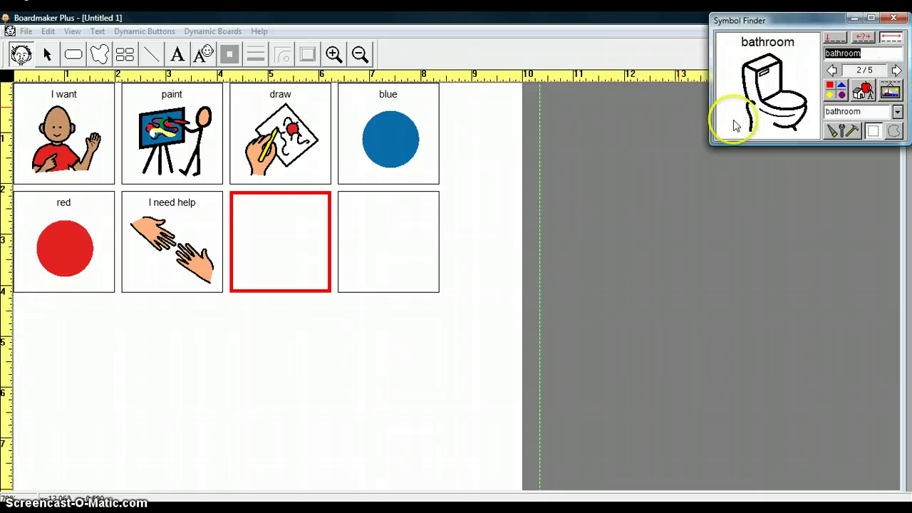
drag(736, 126, 280, 228)
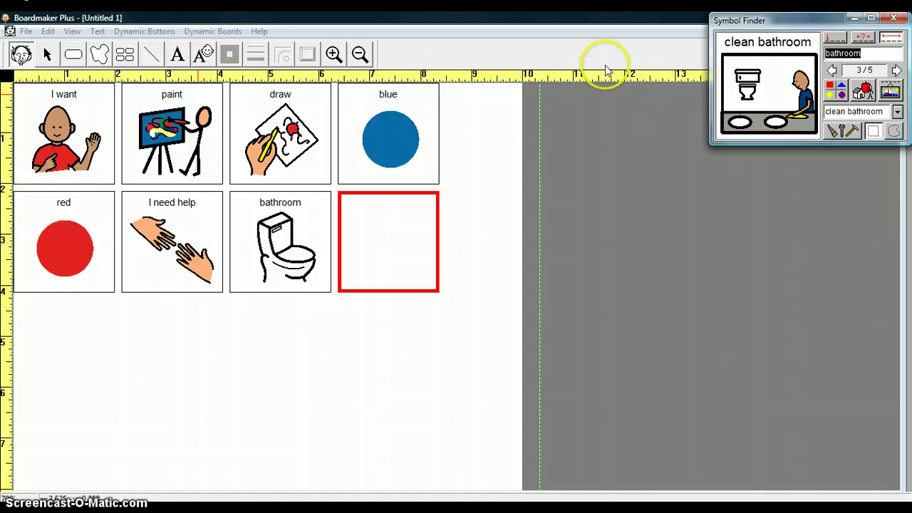
After 'That's cool' finds nothing, search 'Wow' and place the Wow! symbol in the last button.
text(Th)
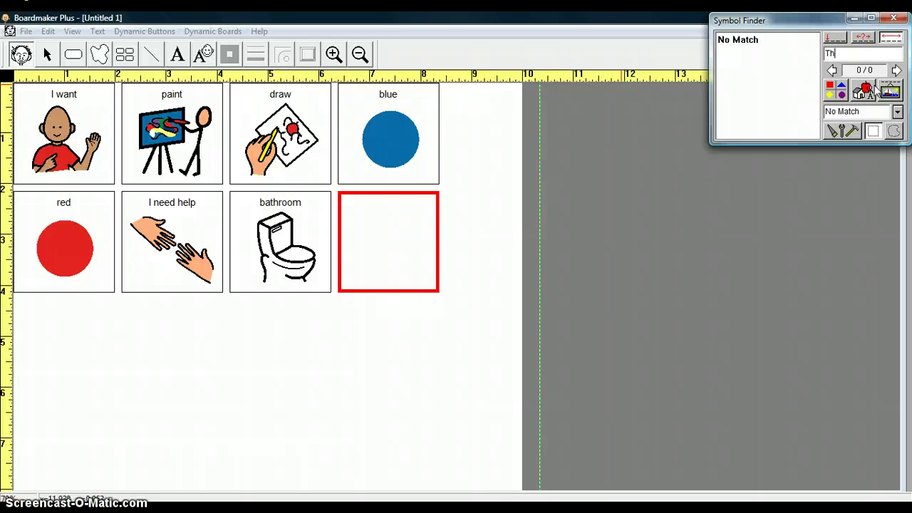
text(at's cool)
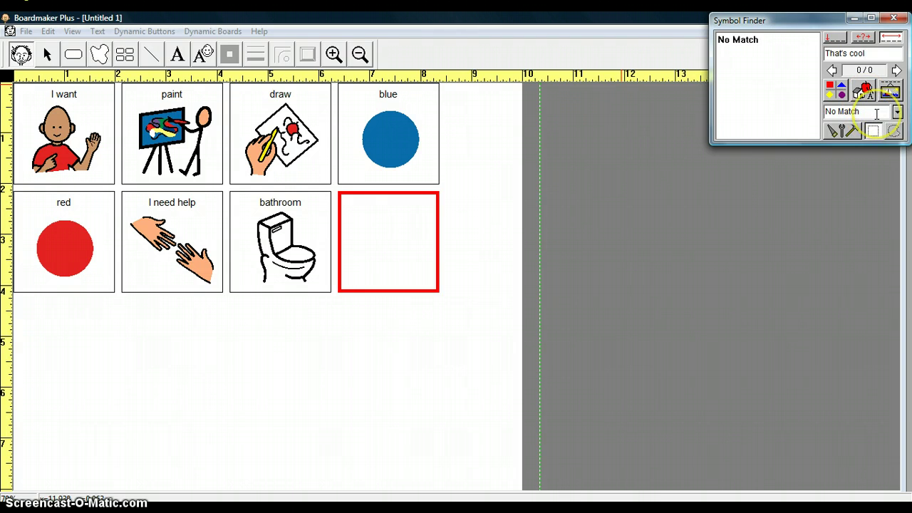
key(BackSpace)
key(BackSpace)
key(BackSpace)
key(BackSpace)
key(BackSpace)
key(BackSpace)
key(BackSpace)
key(BackSpace)
key(BackSpace)
key(BackSpace)
key(BackSpace)
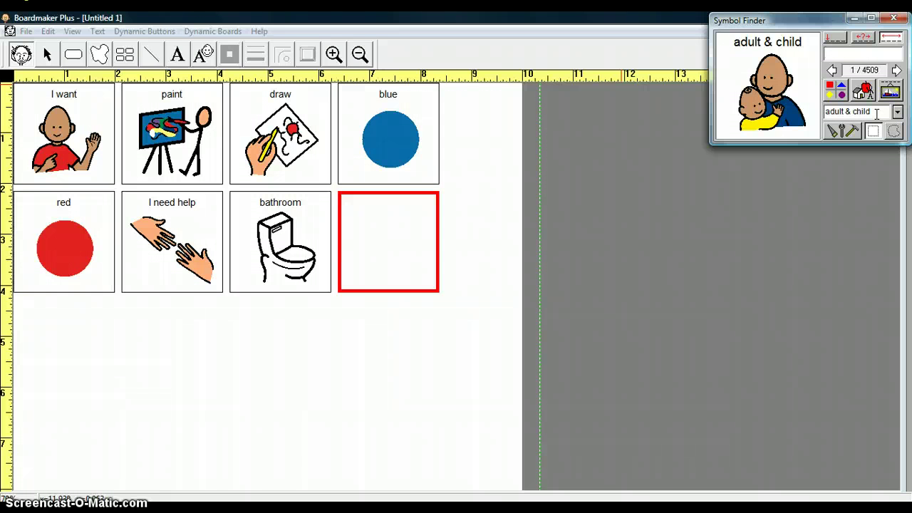
text(Wow)
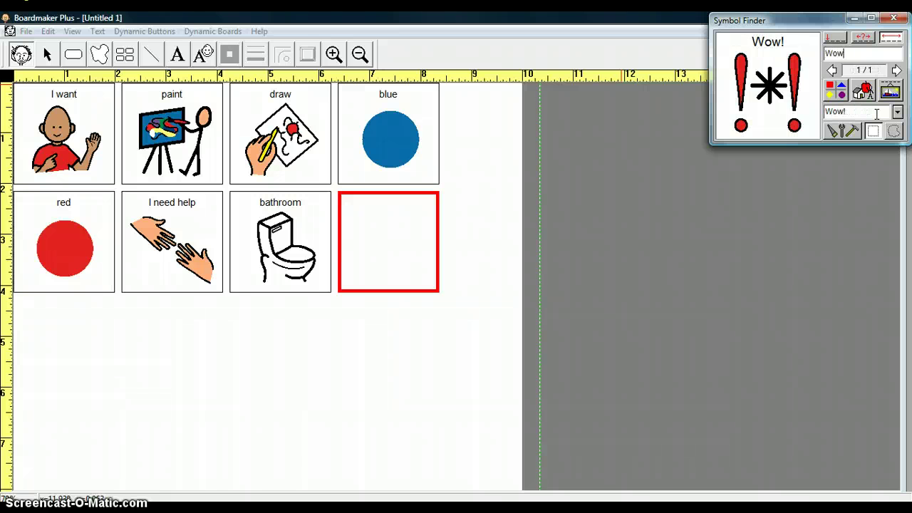
click(764, 97)
click(364, 250)
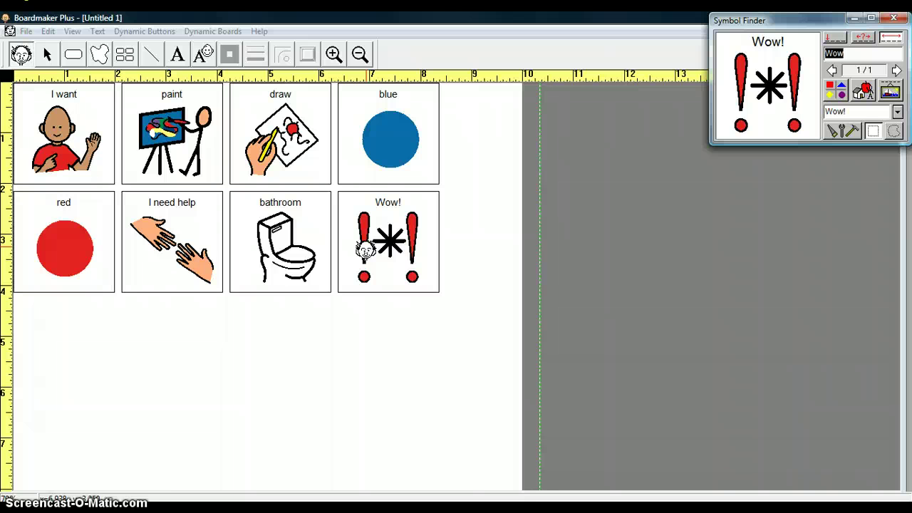
Replace the last button's 'Wow!' caption with 'That's cool!' using the Text tool.
click(48, 55)
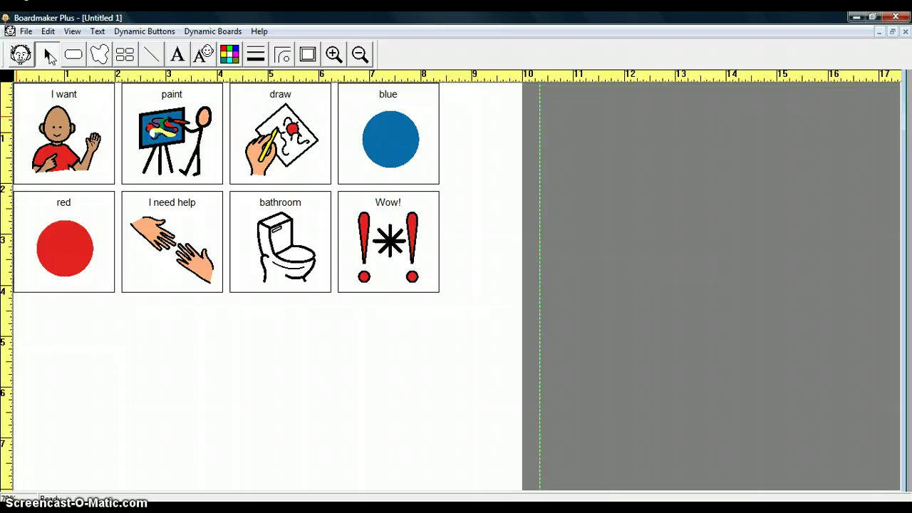
click(178, 55)
click(386, 202)
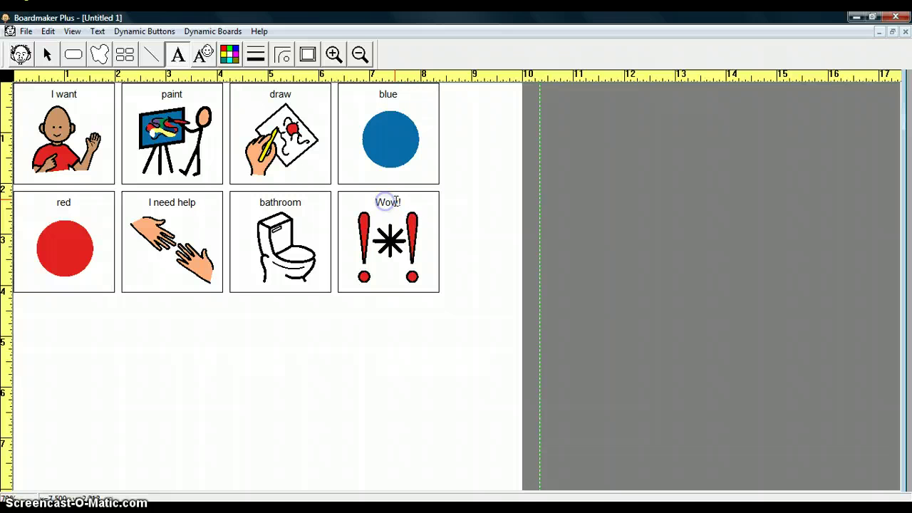
double_click(396, 201)
click(401, 202)
key(BackSpace)
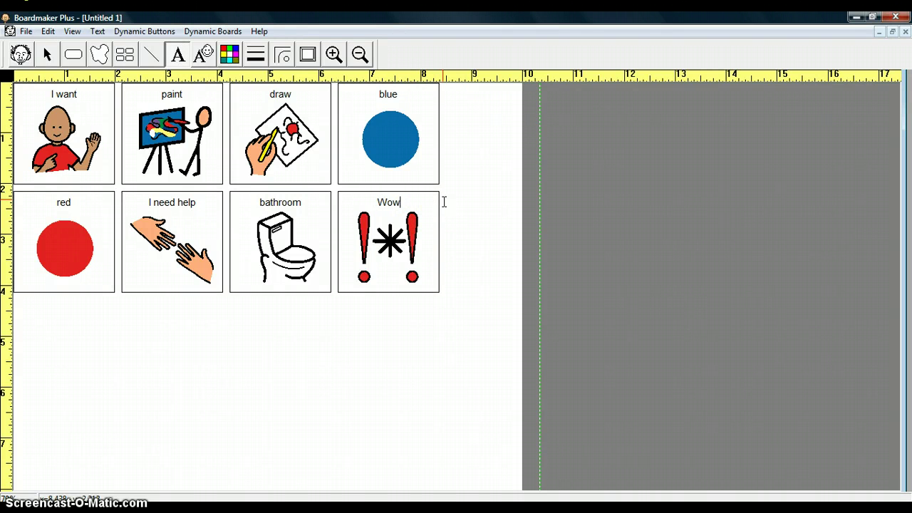
key(BackSpace)
key(BackSpace)
key(BackSpace)
text(That's cool!)
click(48, 56)
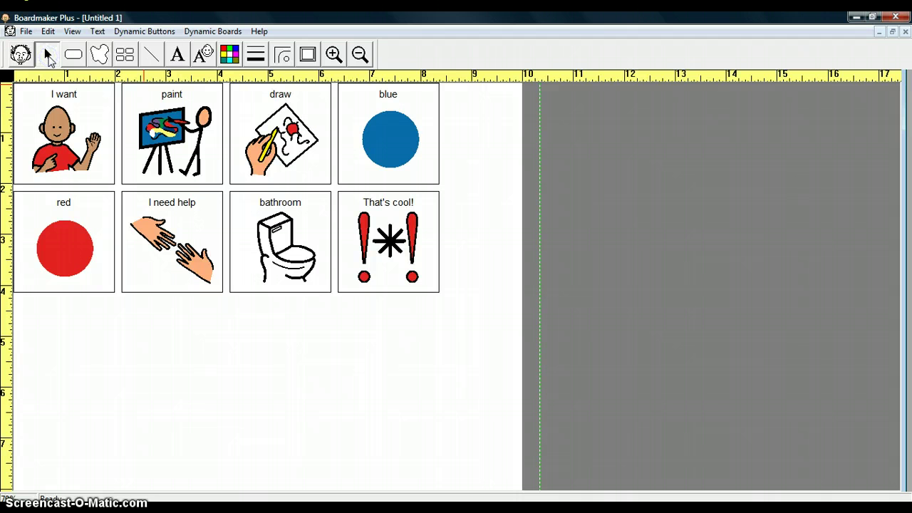
Give the I want button a green background.
click(430, 215)
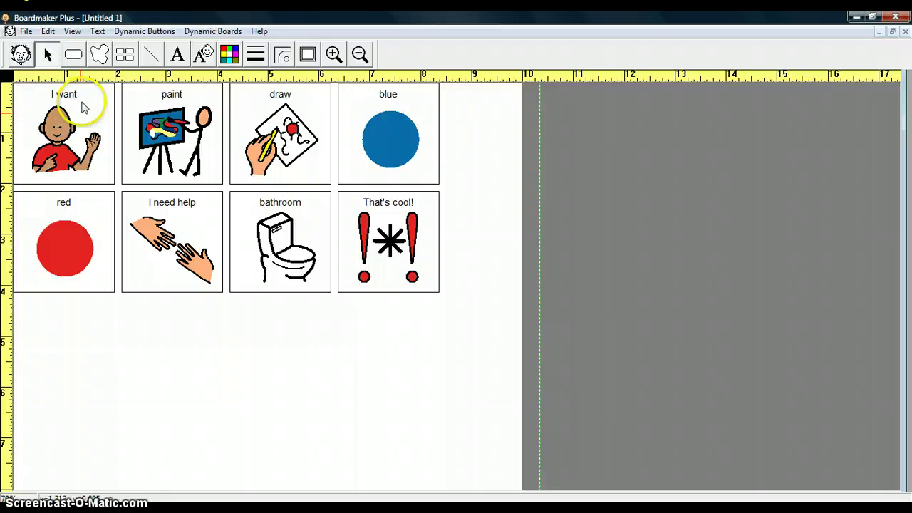
click(102, 104)
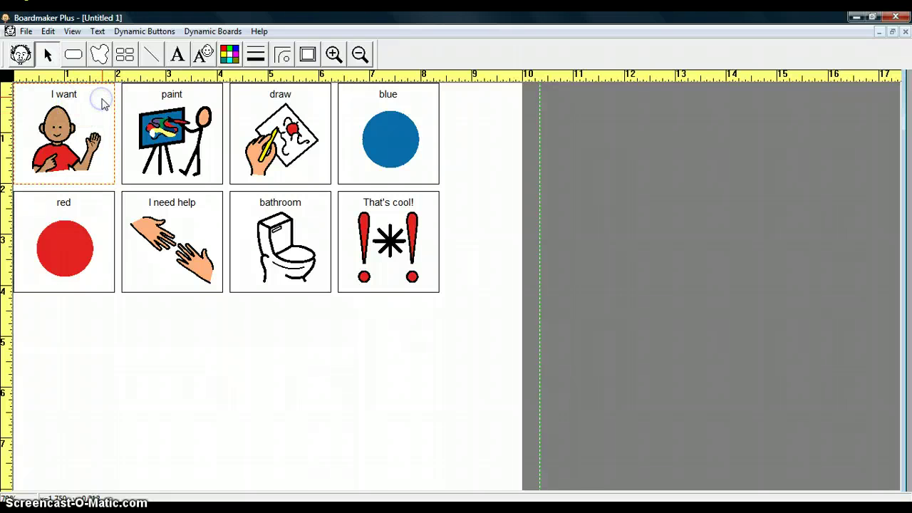
click(229, 55)
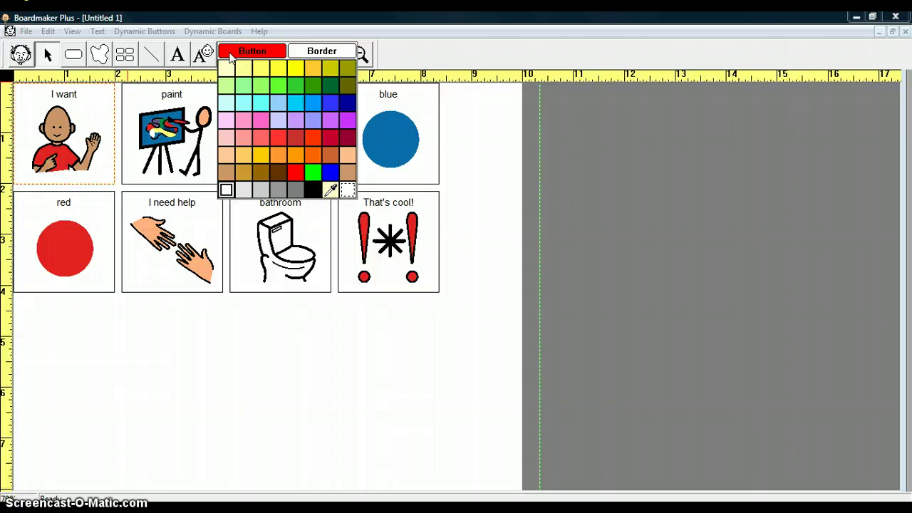
click(295, 89)
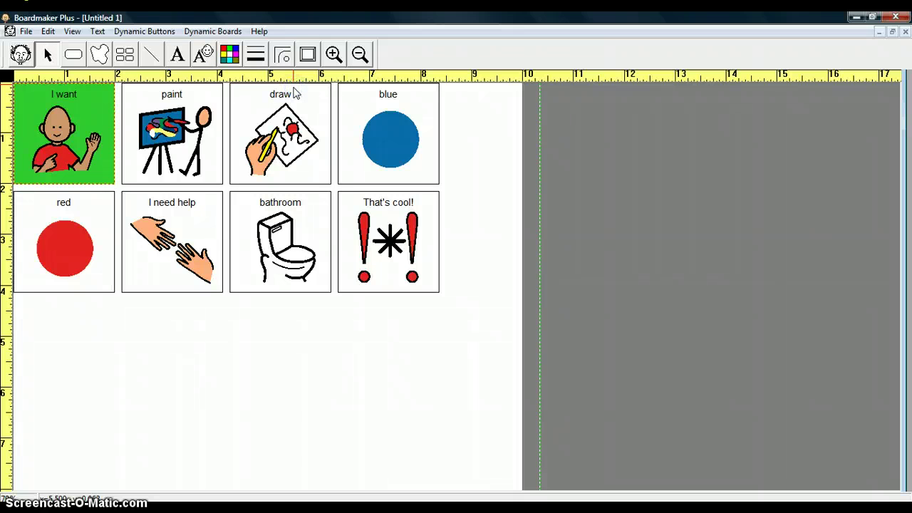
Colour the paint button maroon.
click(216, 97)
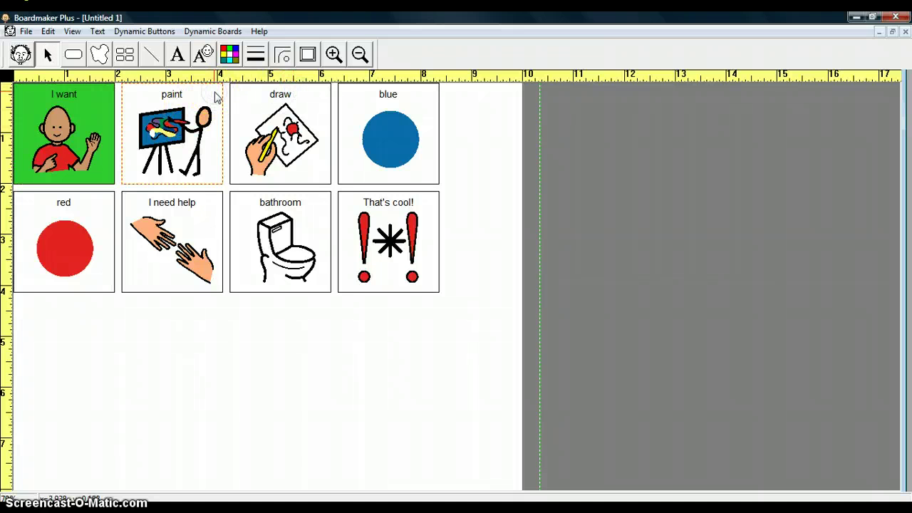
click(230, 55)
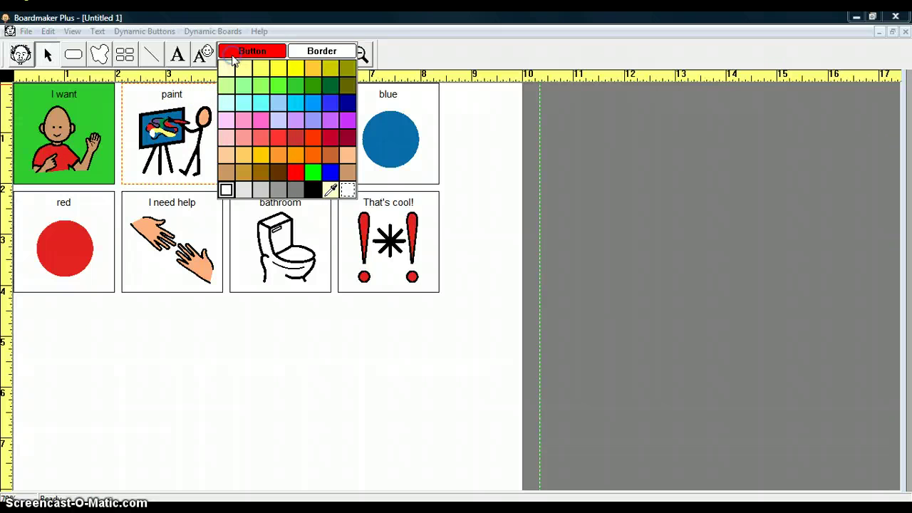
click(346, 138)
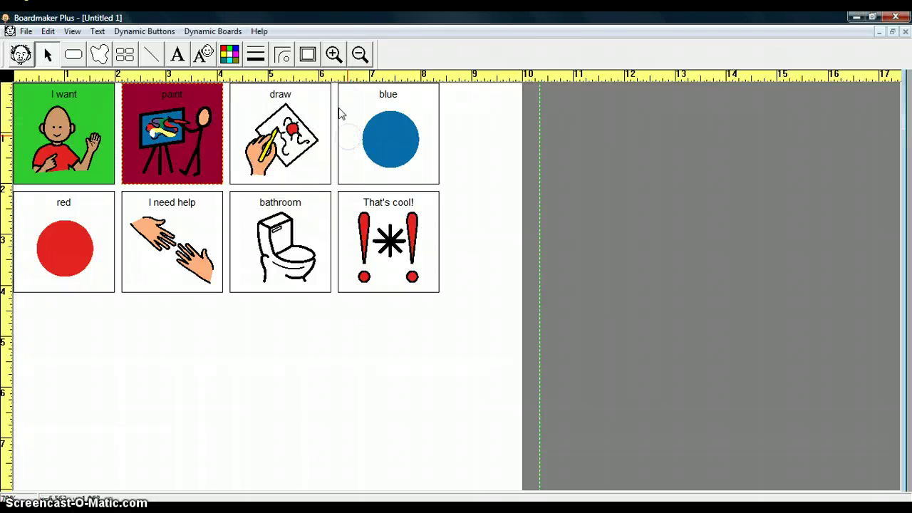
Colour the whole draw button olive, then deselect it.
click(320, 104)
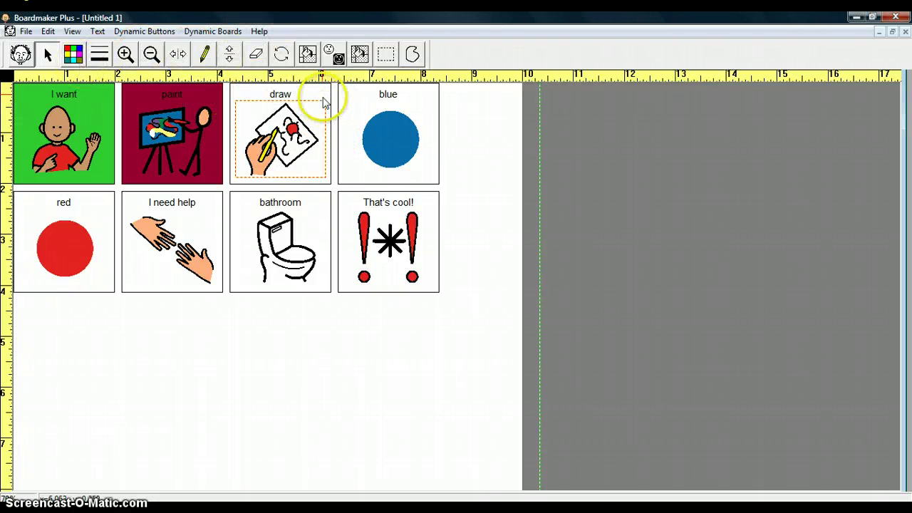
click(323, 99)
click(228, 54)
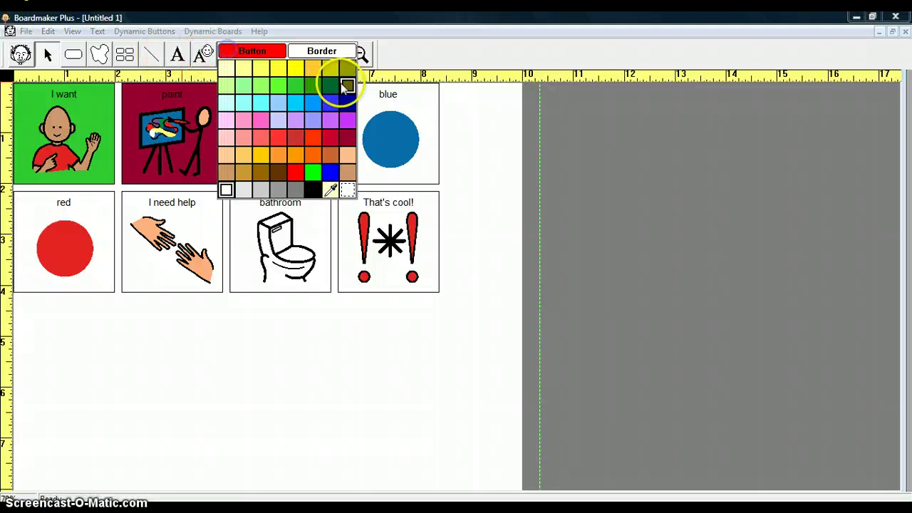
click(345, 85)
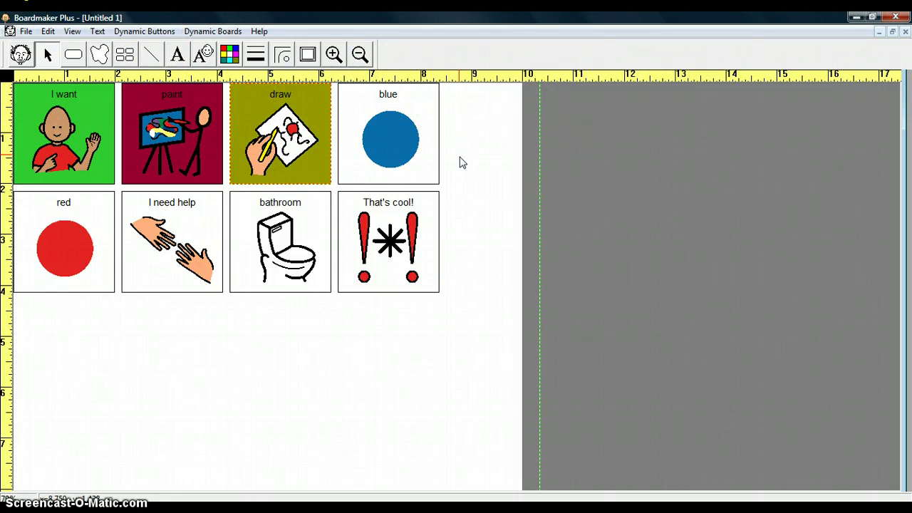
click(503, 167)
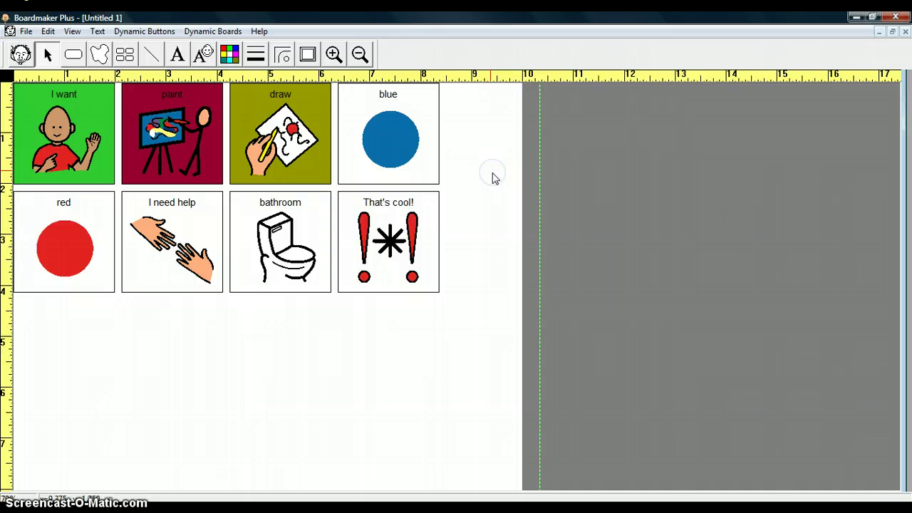